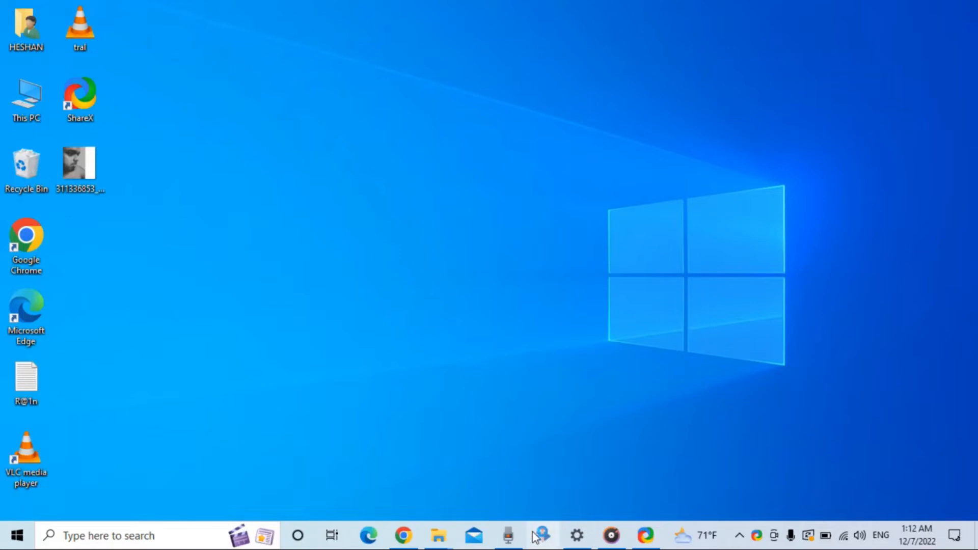
Switch to Kdenlive and import Warzone - Anno Domini Beats.mp3 from the music folder in File Explorer into the project bin
left_click(535, 537)
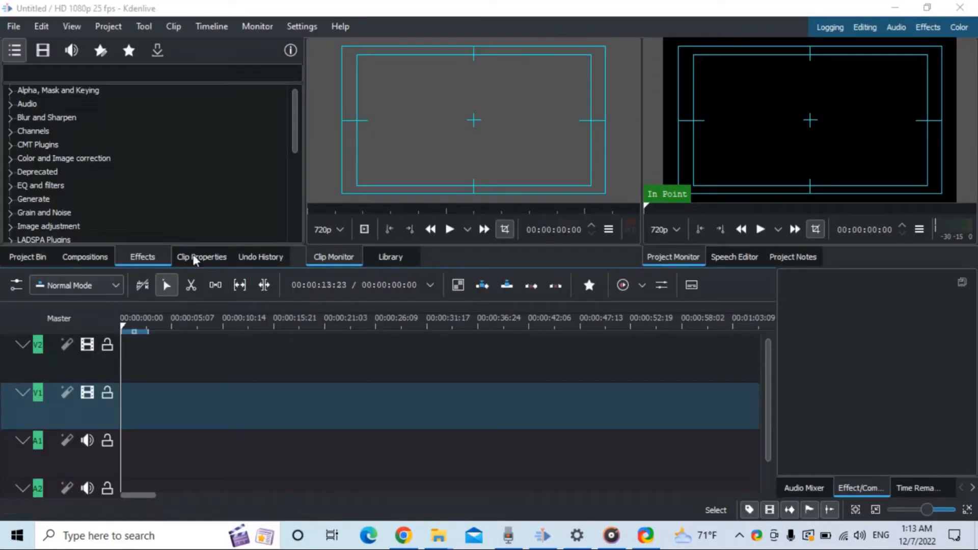
left_click(43, 258)
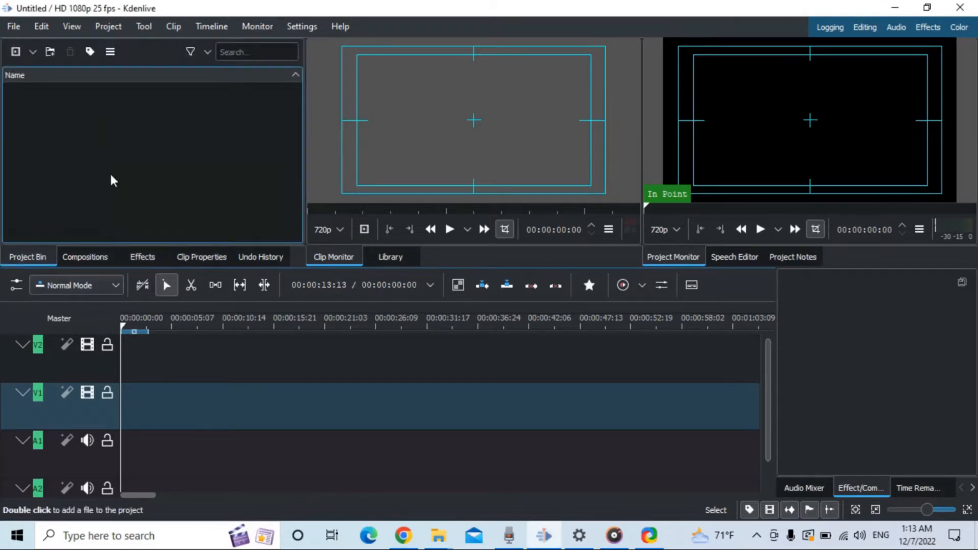
left_click(435, 536)
left_click_drag(702, 359, 145, 194)
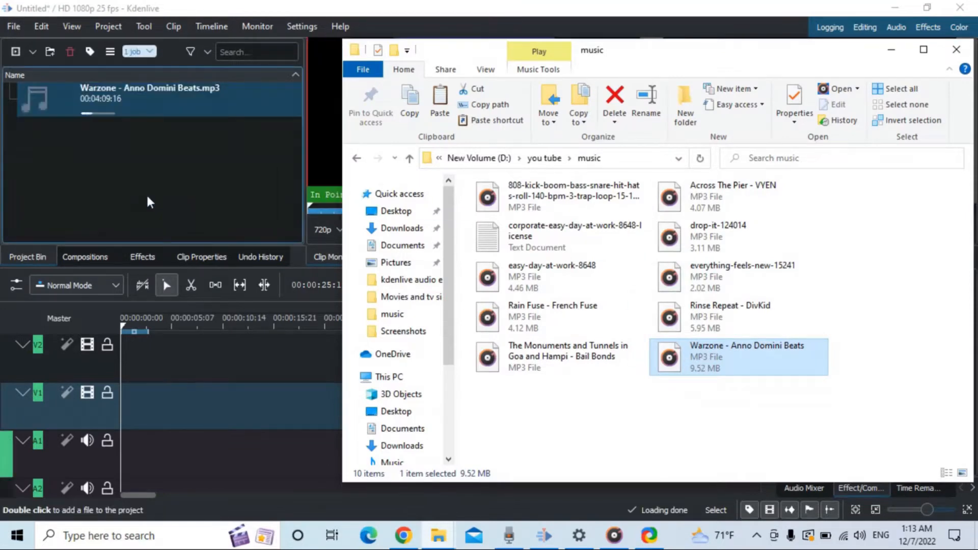
left_click(891, 50)
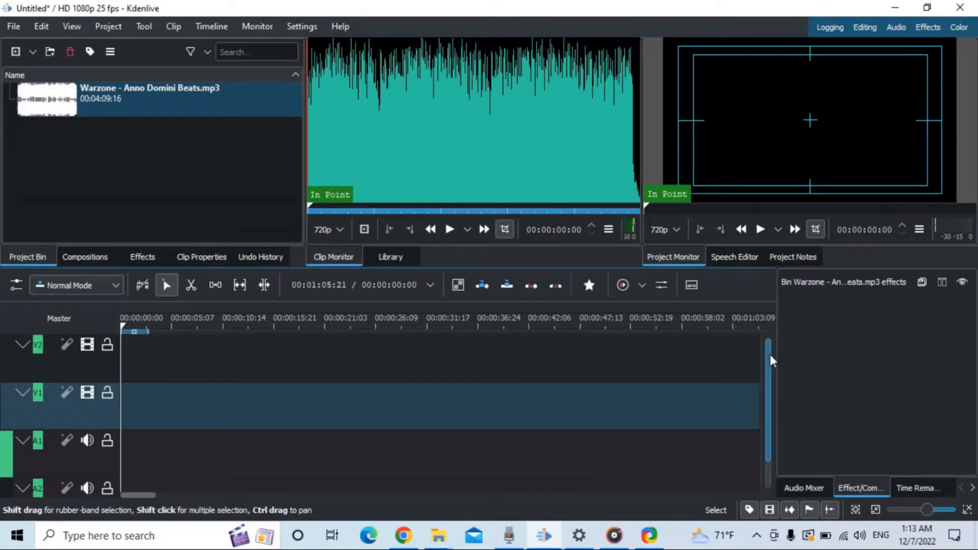
Place the Warzone music clip on audio track A1 and fit its whole length in the timeline view
left_click_drag(770, 361, 770, 387)
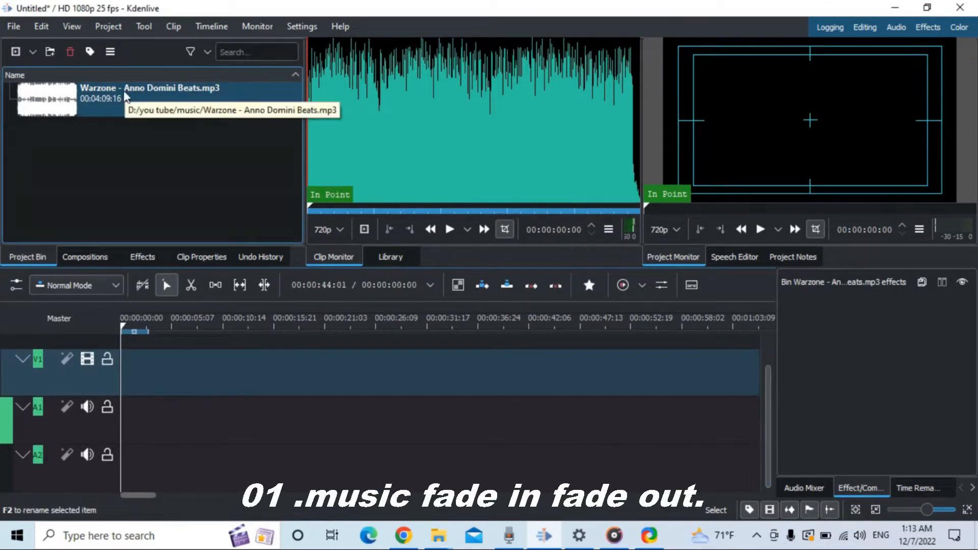
left_click_drag(126, 97, 135, 444)
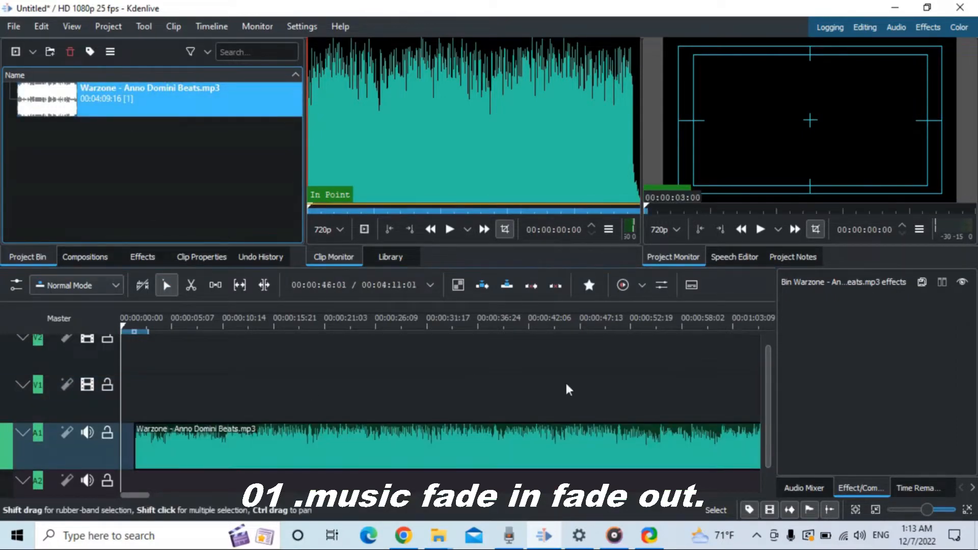
left_click_drag(927, 510, 918, 511)
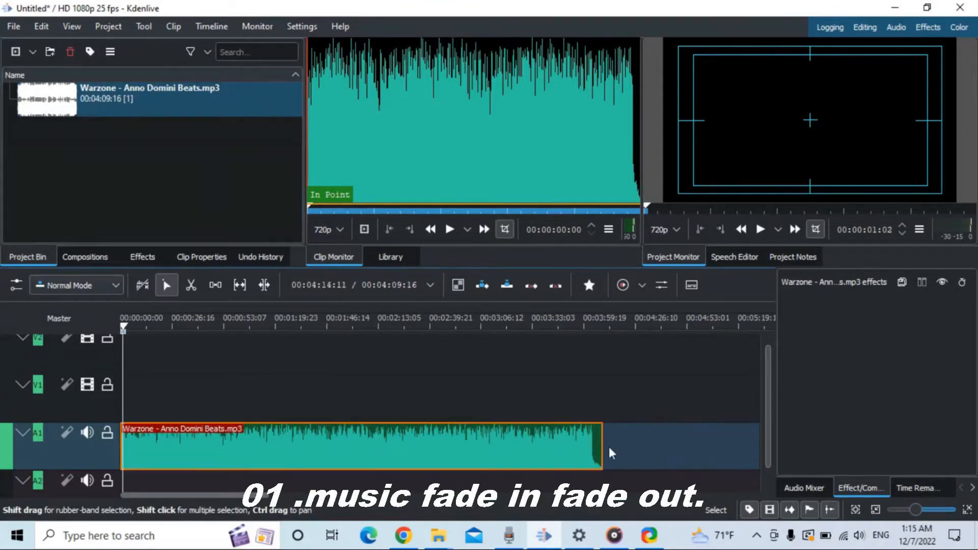
Play the music clip and shorten its end to 00:00:25:23, returning the playhead to the start
left_click_drag(602, 446, 231, 423)
left_click_drag(130, 325, 99, 335)
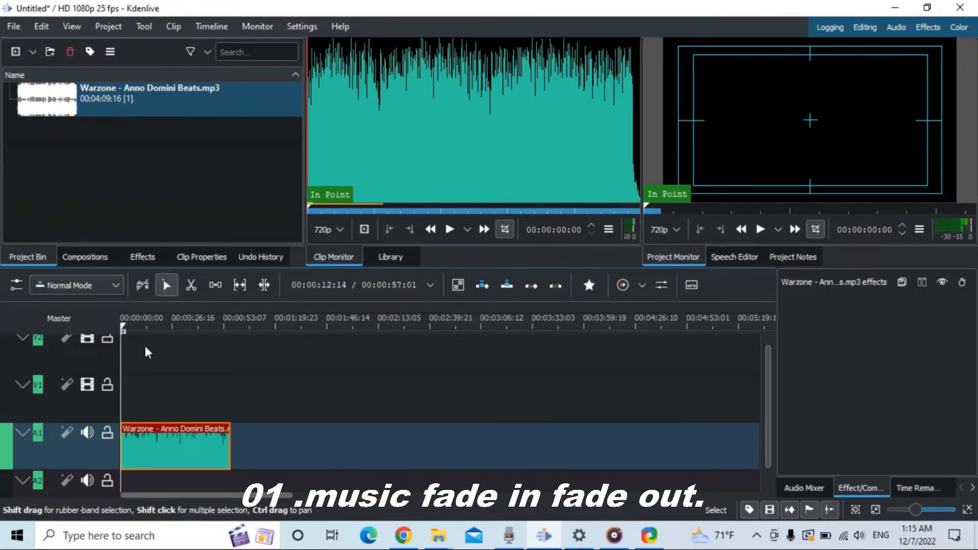
key("space")
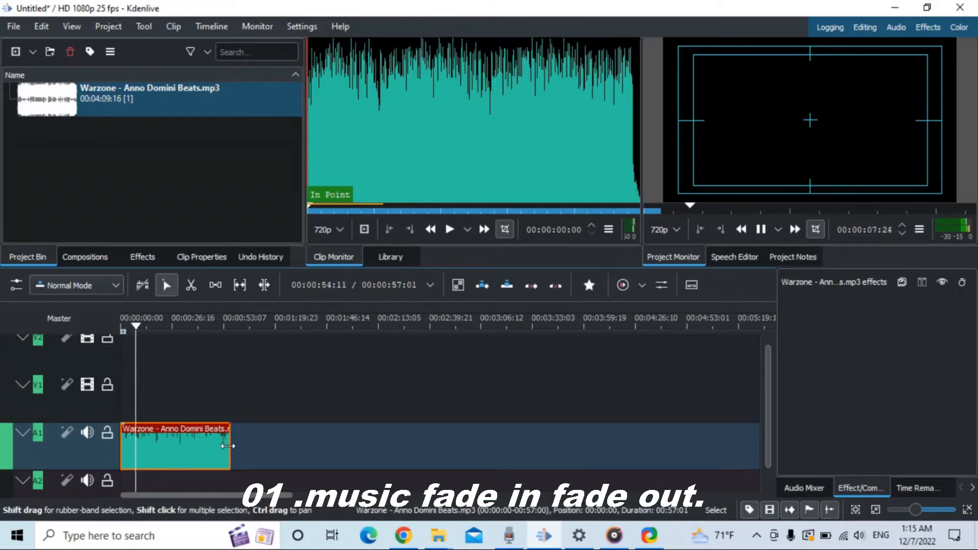
left_click_drag(230, 440, 171, 441)
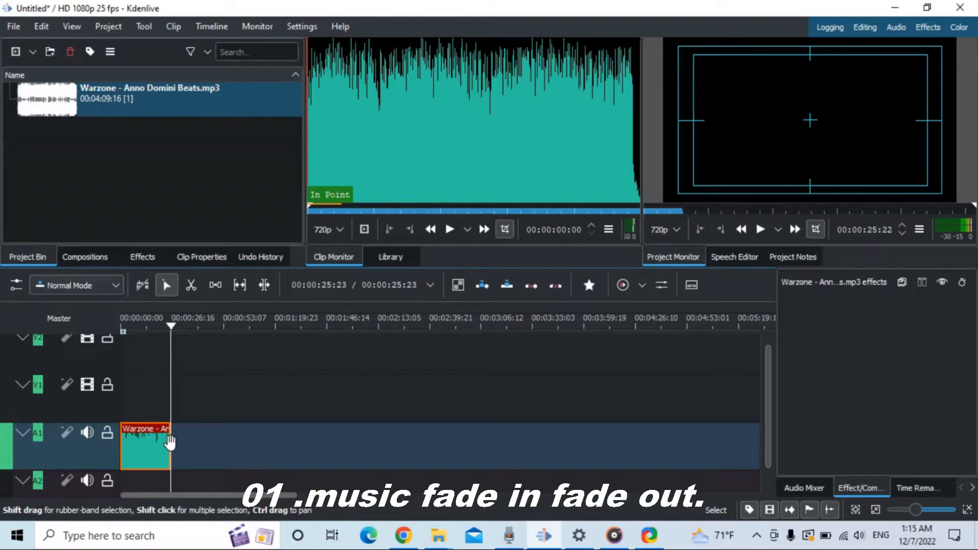
left_click_drag(141, 329, 106, 327)
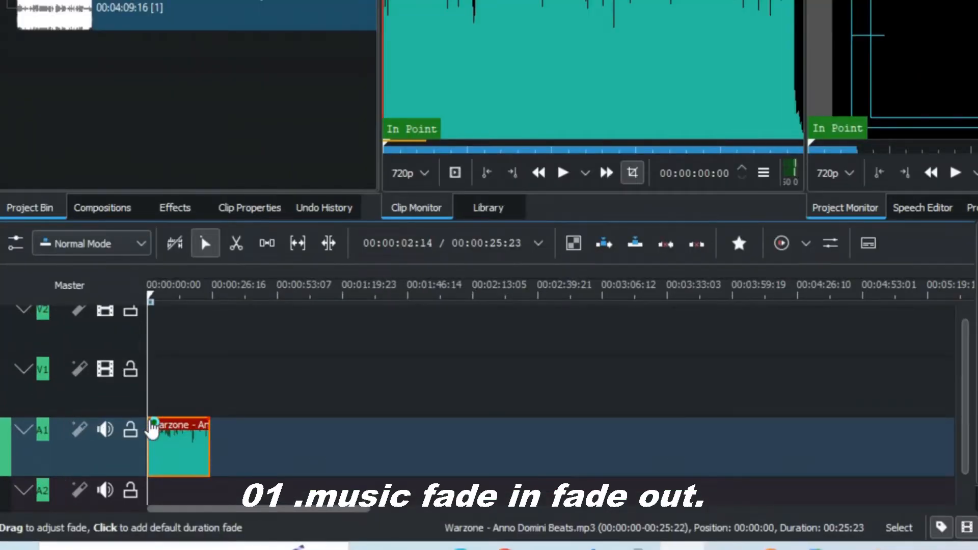
Add a fade-in at the beginning and a default fade-out at the end of the music clip
left_click_drag(152, 429, 156, 419)
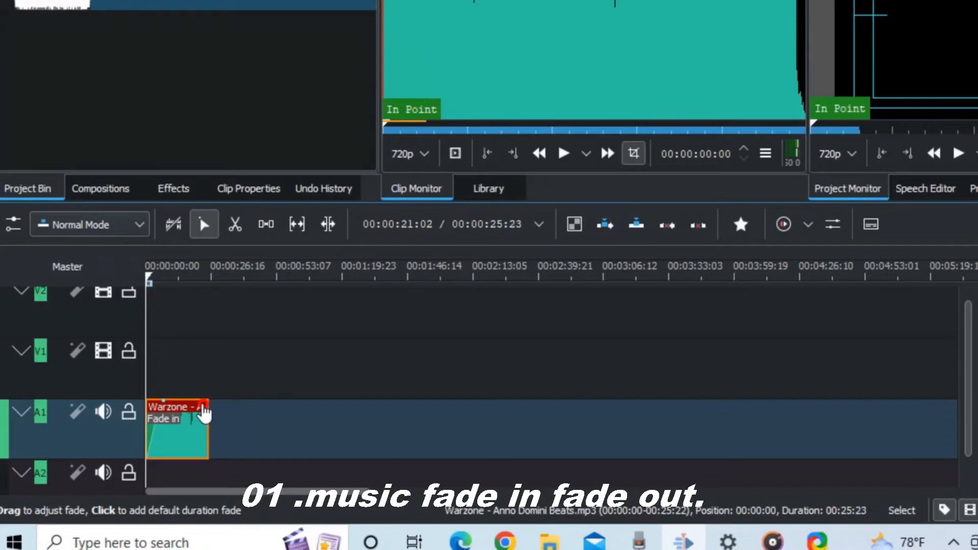
left_click(203, 414)
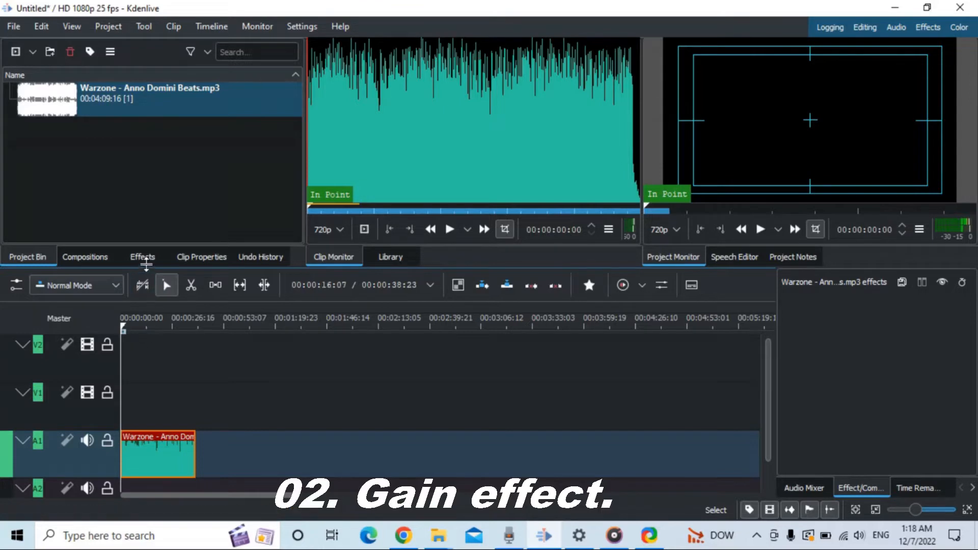
Search the effects for "gain" and apply the Gain effect from Volume and Dynamics to the music clip on A1
left_click(147, 262)
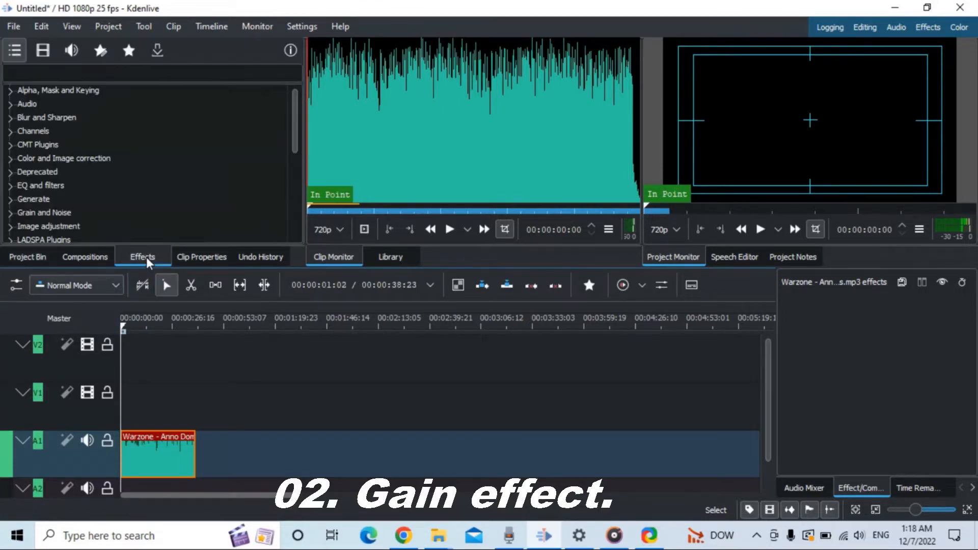
left_click(96, 76)
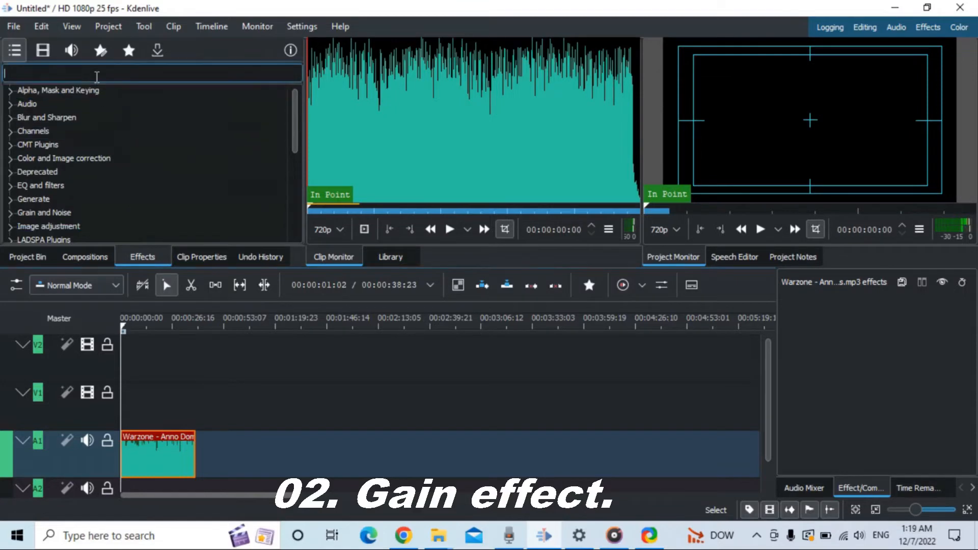
type("gal")
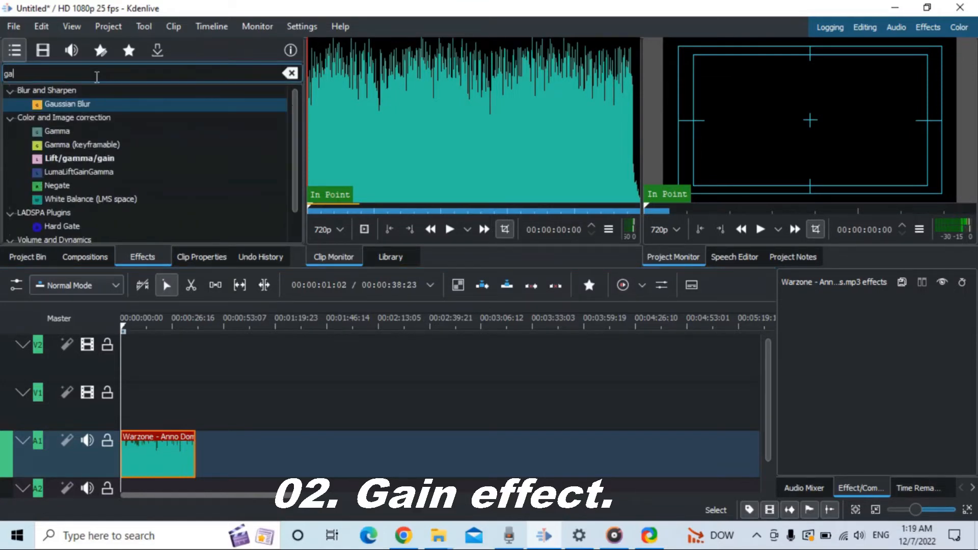
type("in")
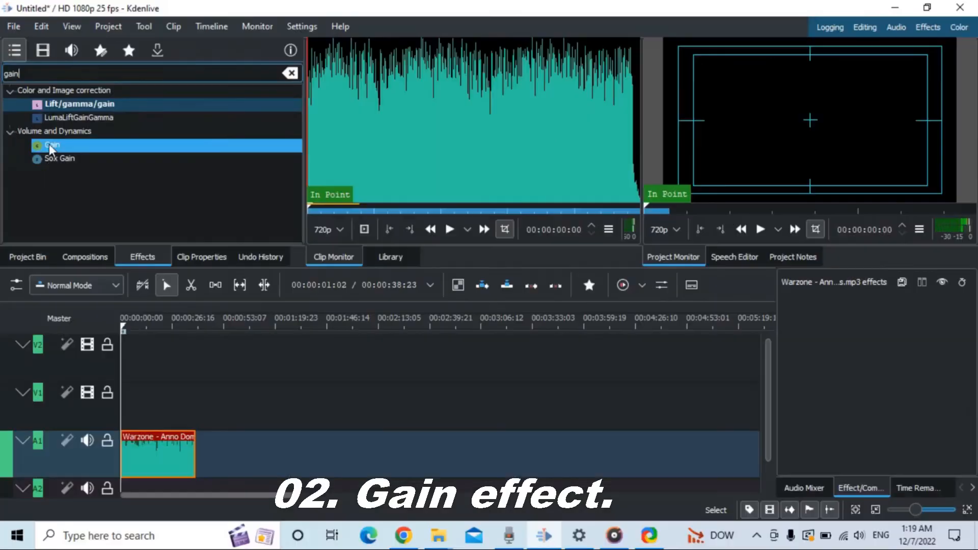
left_click_drag(72, 210, 129, 220)
left_click_drag(87, 151, 155, 453)
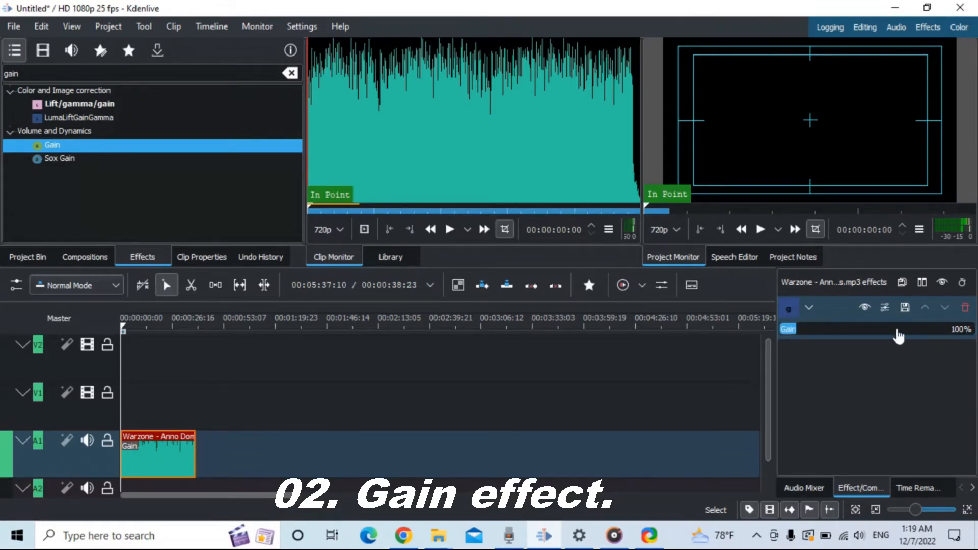
Try different levels for the clip's Gain effect and set it back to 100%
left_click_drag(898, 332, 797, 338)
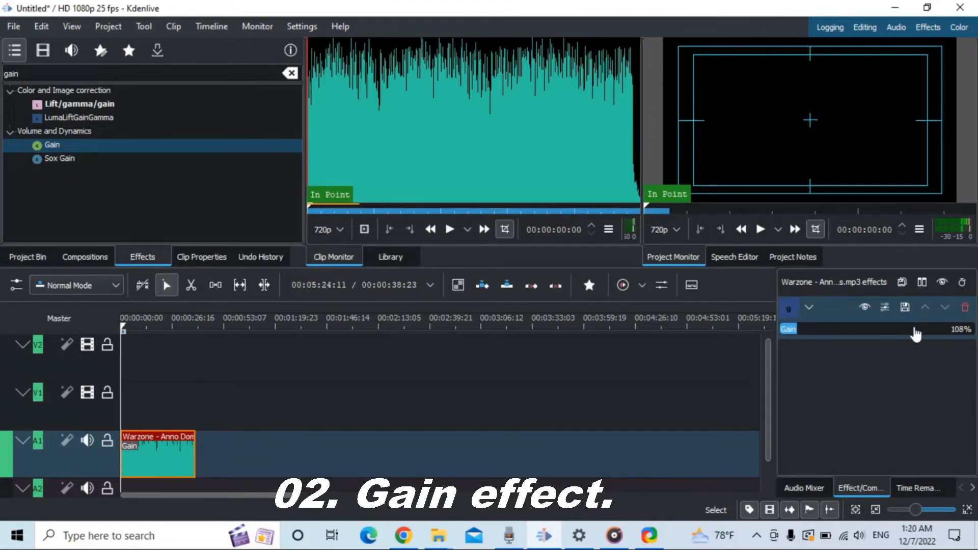
left_click(967, 334)
key("BackSpace")
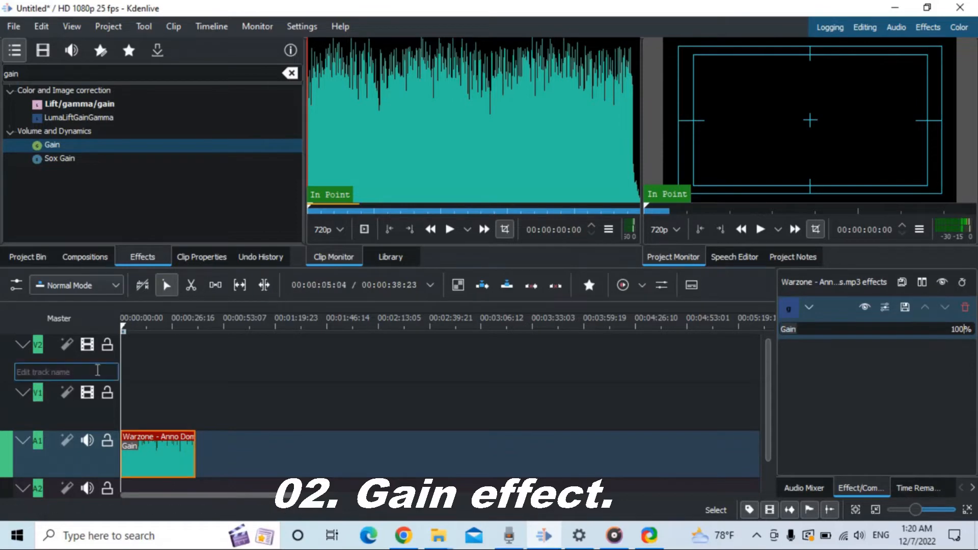
Shorten the music clip to 00:00:25:15 and play it back, returning the playhead to the start
left_click_drag(196, 449, 170, 448)
key("space")
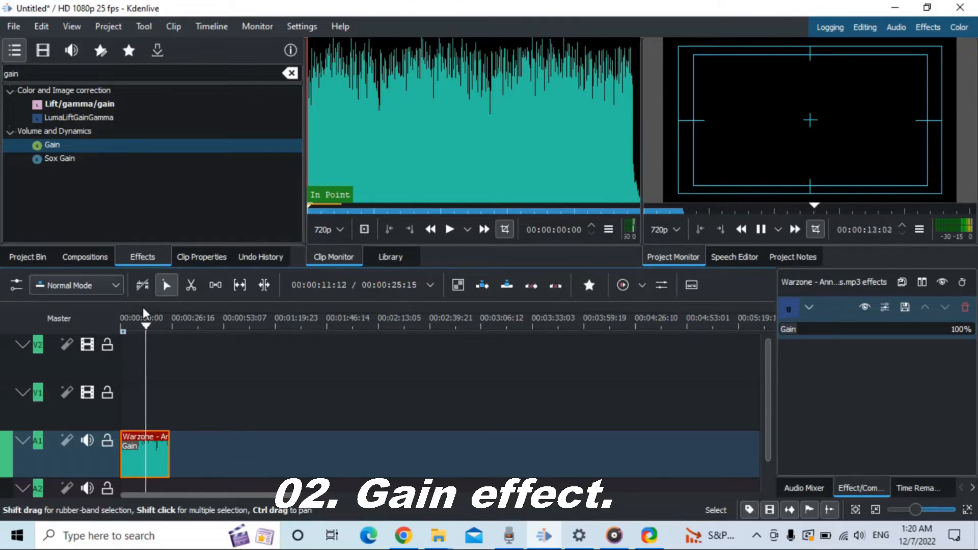
left_click_drag(155, 329, 109, 342)
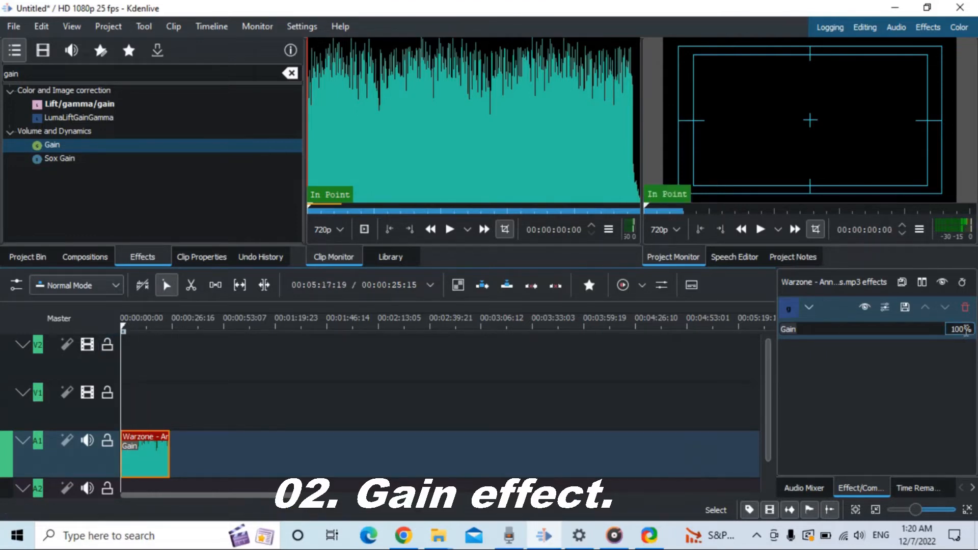
Set the Gain effect to 40% and play the clip from the start to hear the change
left_click_drag(966, 331, 949, 327)
type("40")
key("space")
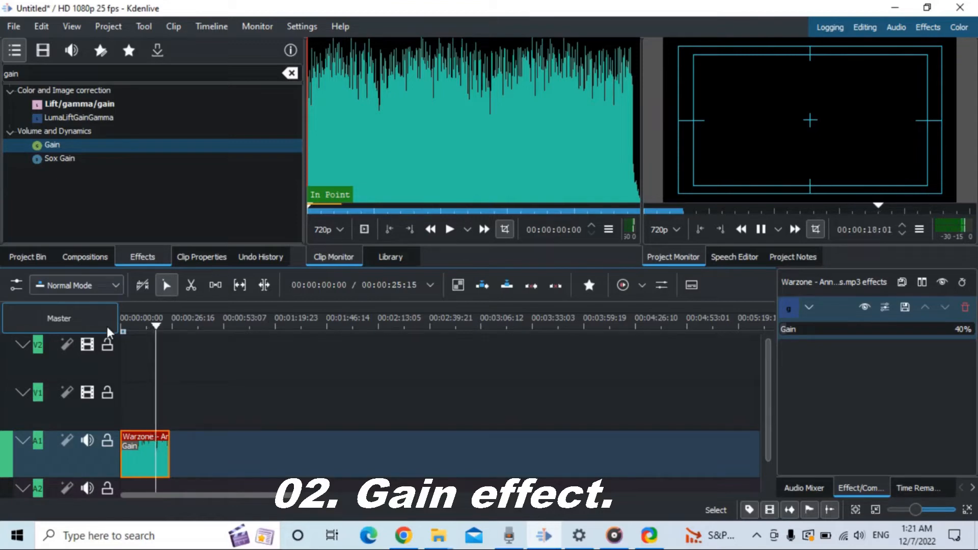
key("space")
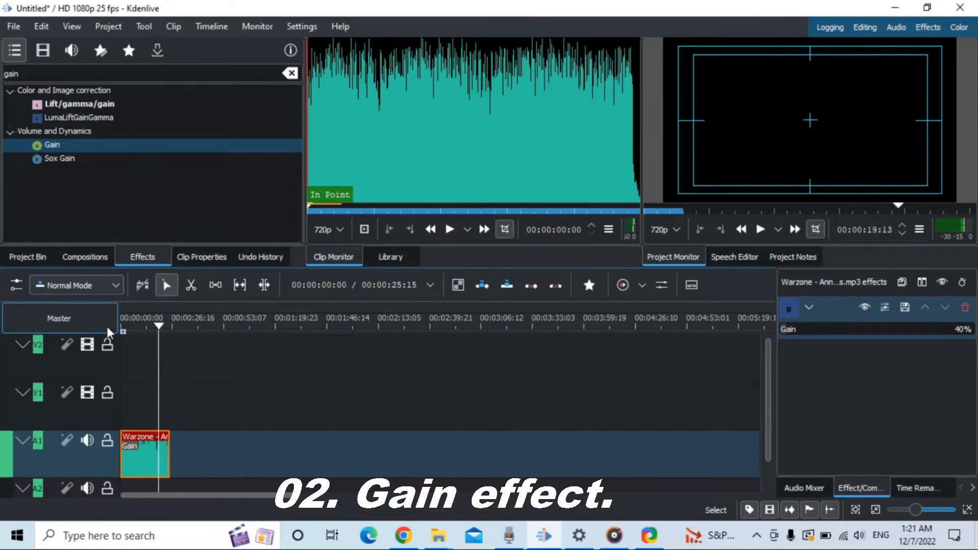
left_click(121, 330)
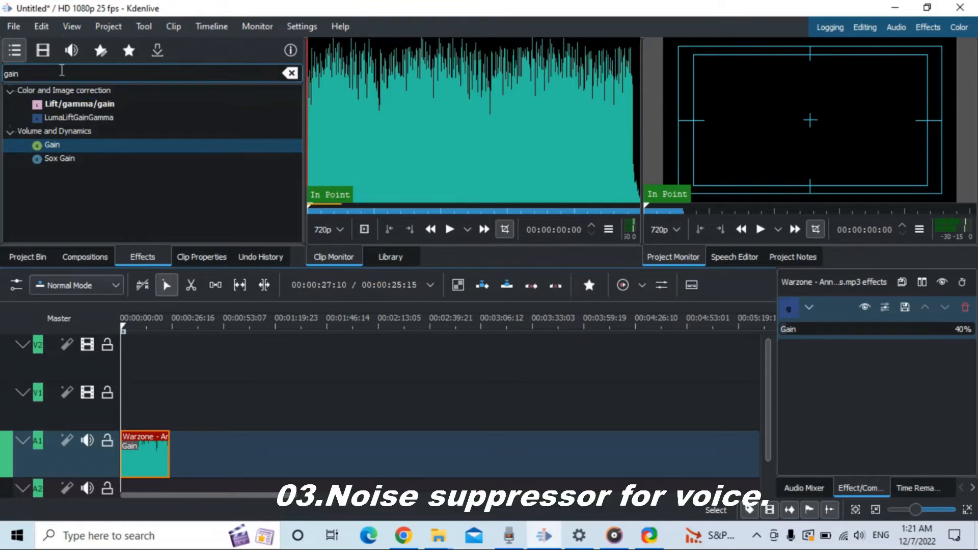
Clear the effects search and browse the effects in the Volume and Dynamics category
left_click_drag(61, 71, 4, 84)
key("BackSpace")
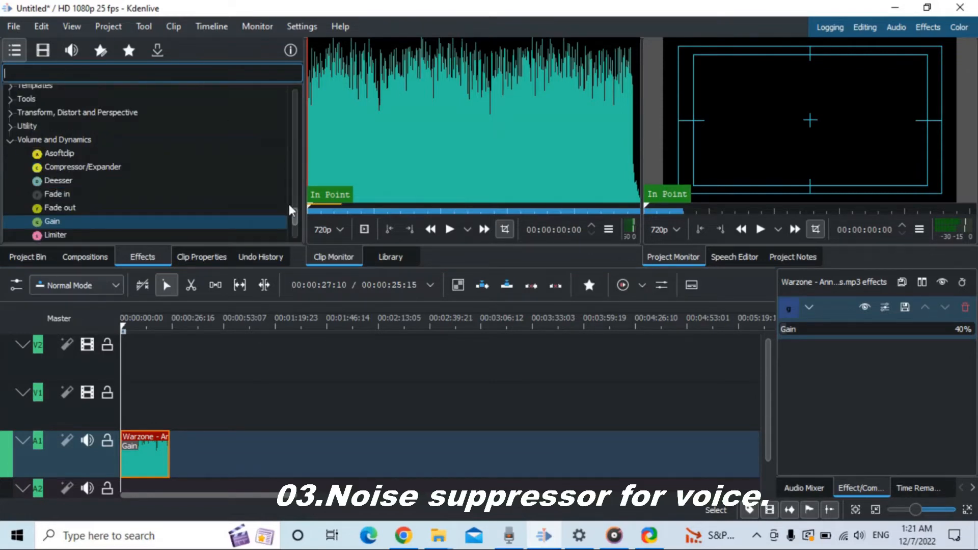
left_click_drag(297, 220, 298, 226)
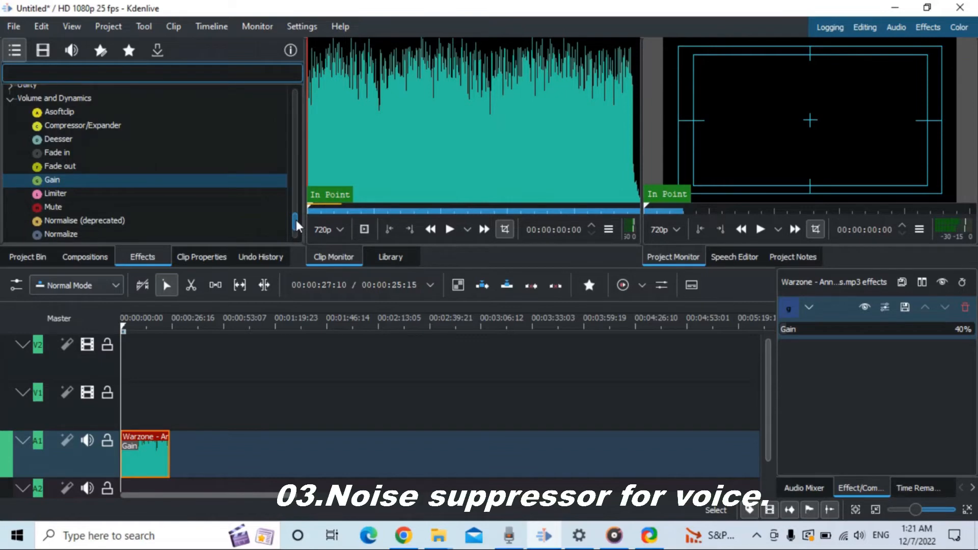
scroll(294, 219, "up", 1)
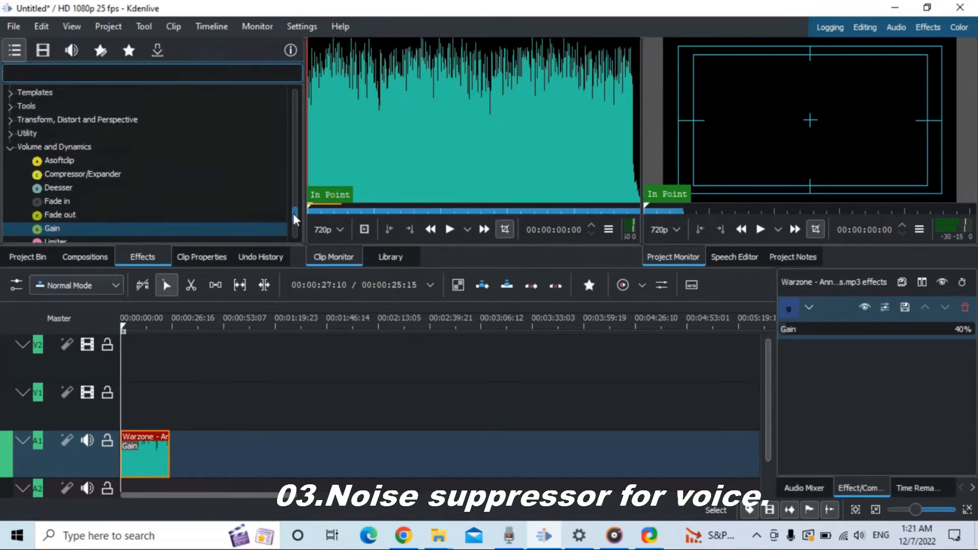
left_click_drag(294, 215, 294, 218)
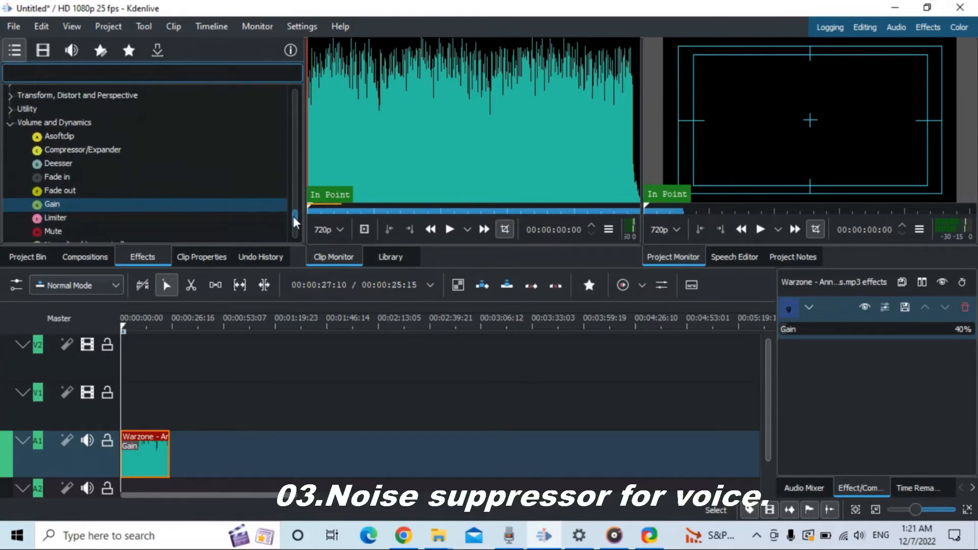
Delete the music clip from audio track A1
left_click(139, 445)
key("Delete")
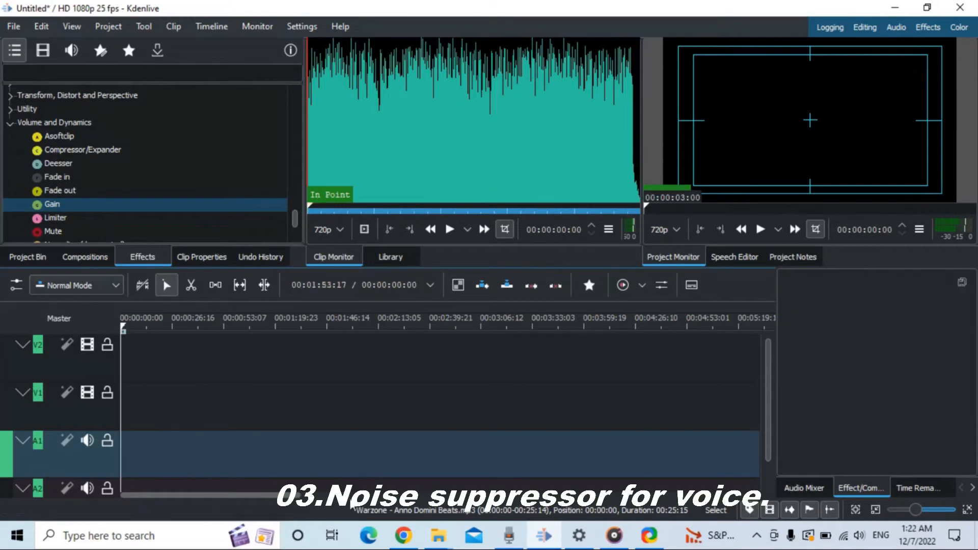
Import Recording (48) from the kdenlive audio efects folder into the project bin and place it at the start of track A1
mouse_move(437, 547)
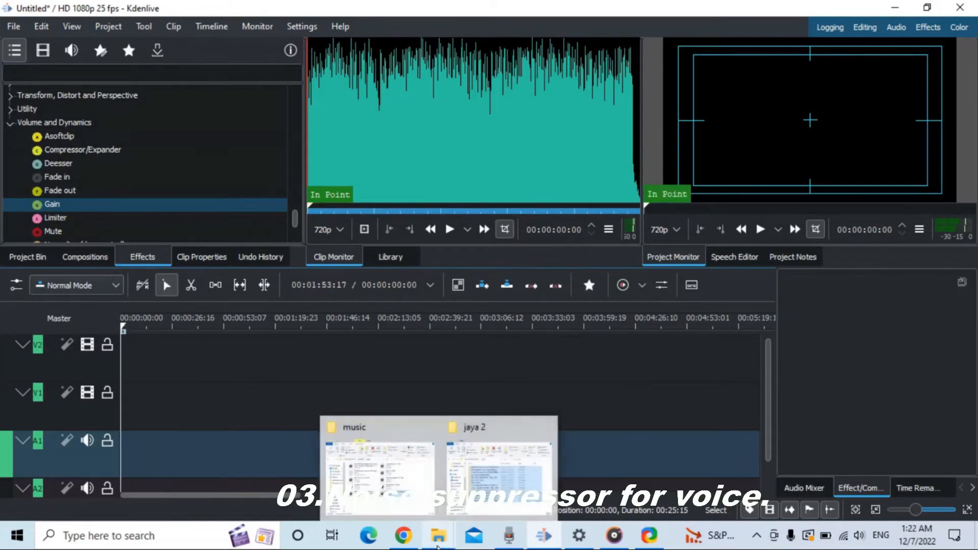
mouse_move(408, 500)
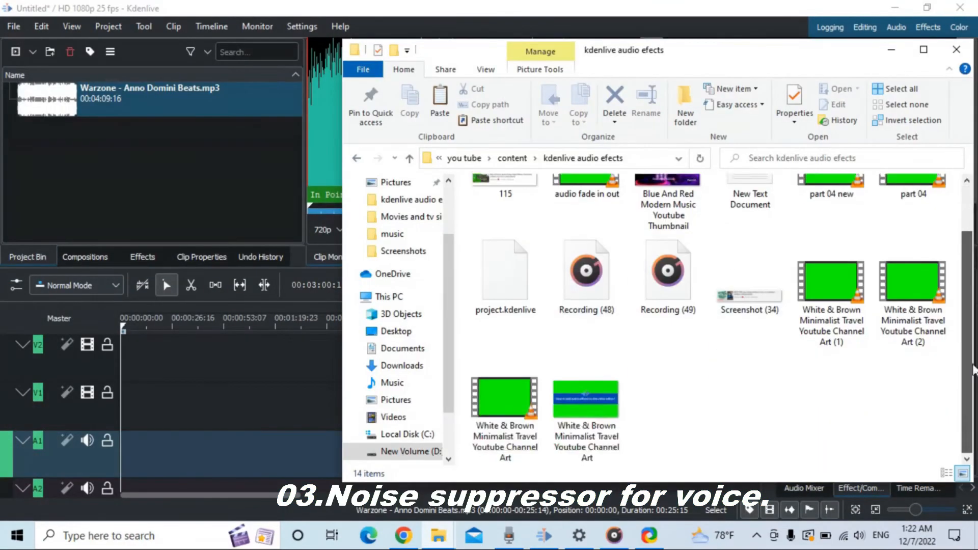
left_click_drag(586, 271, 299, 212)
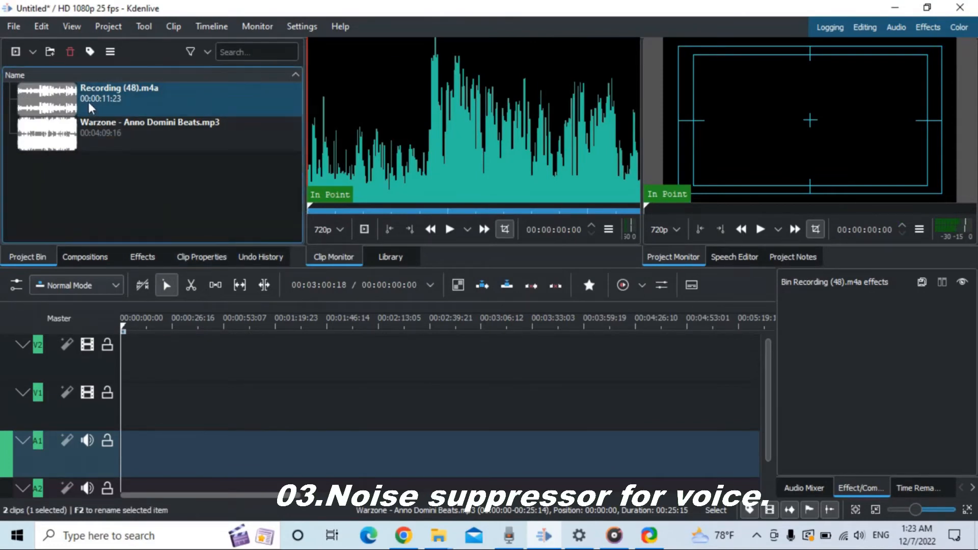
left_click_drag(88, 102, 123, 447)
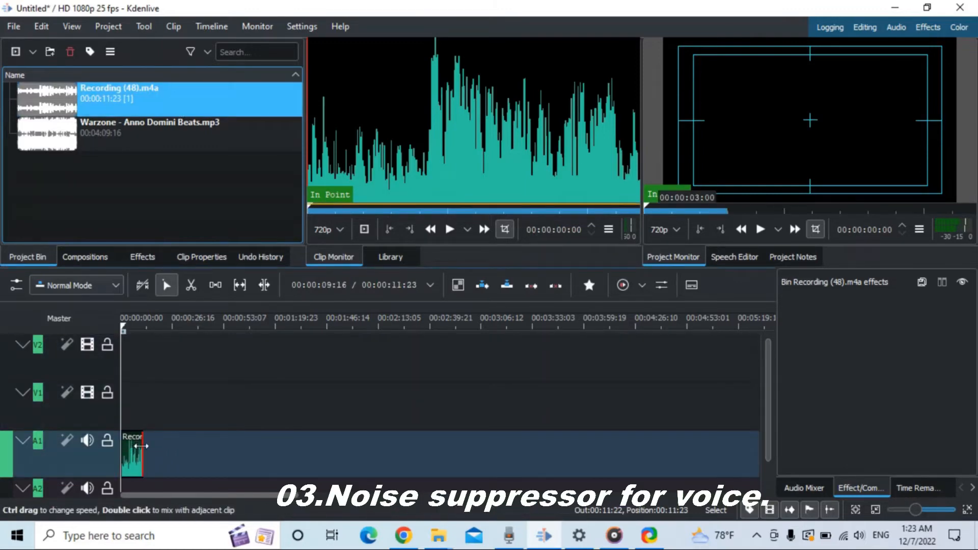
left_click(141, 446)
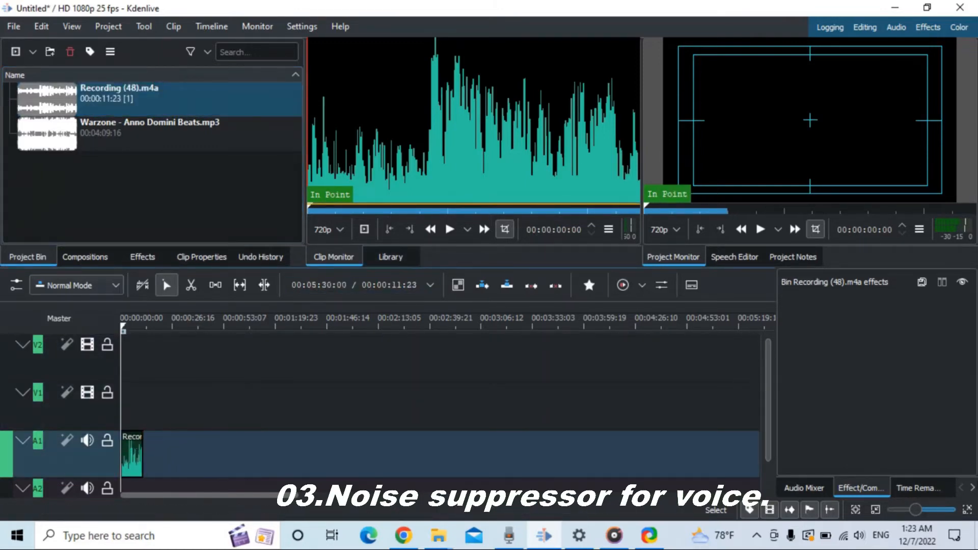
Play the unprocessed Recording (48) in the clip monitor to hear its background noise
mouse_move(916, 511)
left_mouse_down()
mouse_move(943, 515)
mouse_move(936, 511)
left_mouse_up()
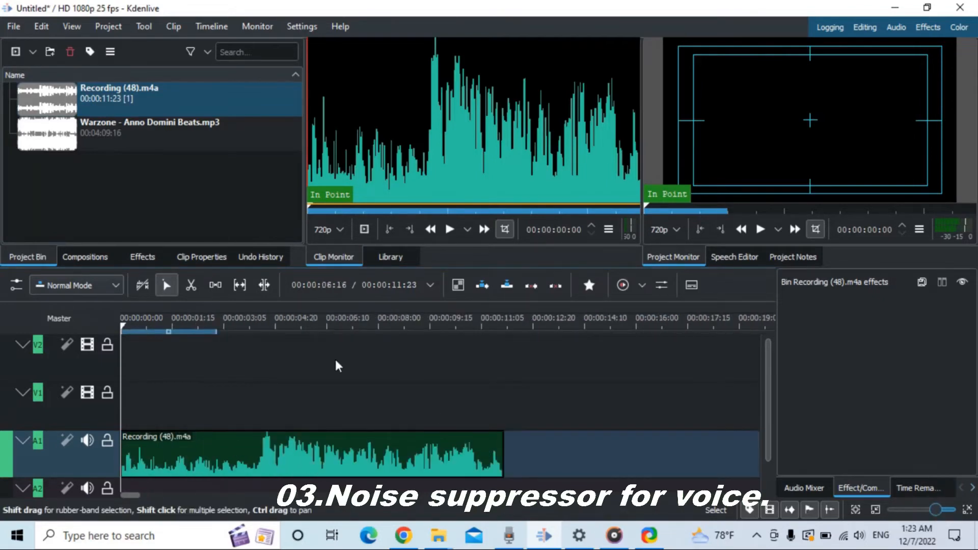
left_click(449, 230)
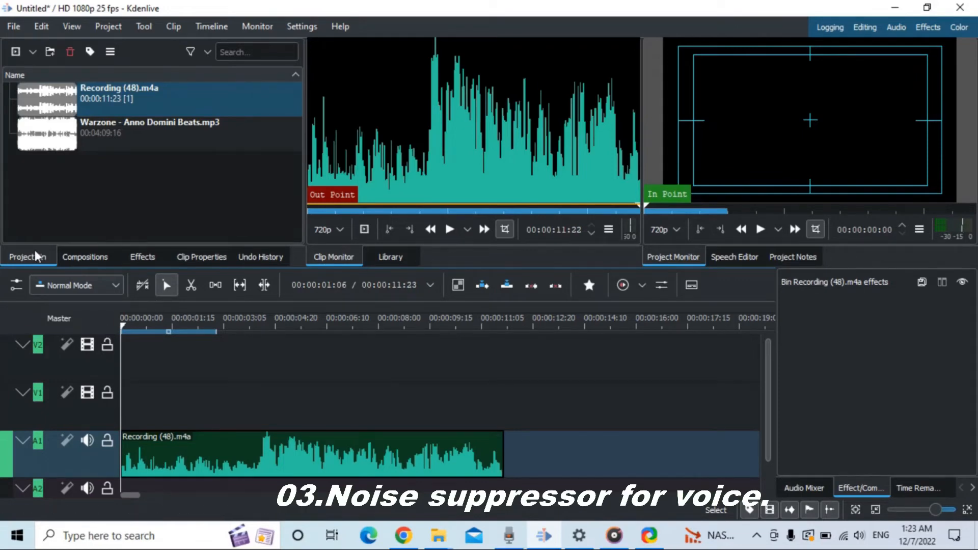
Search the effects for "noi" and apply Noise Suppressor for Voice to the Recording (48) clip on track A1
left_click(162, 250)
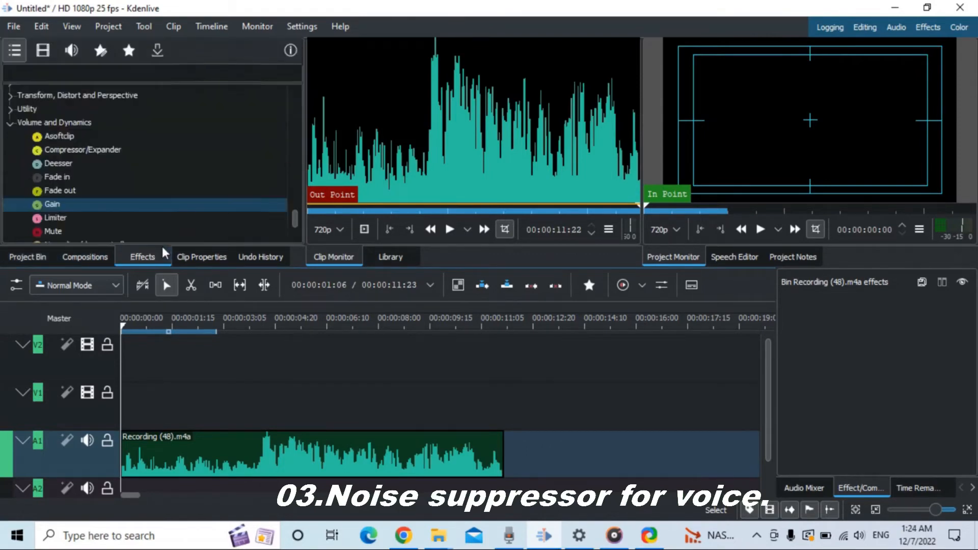
left_click(110, 74)
type("noice")
key("BackSpace")
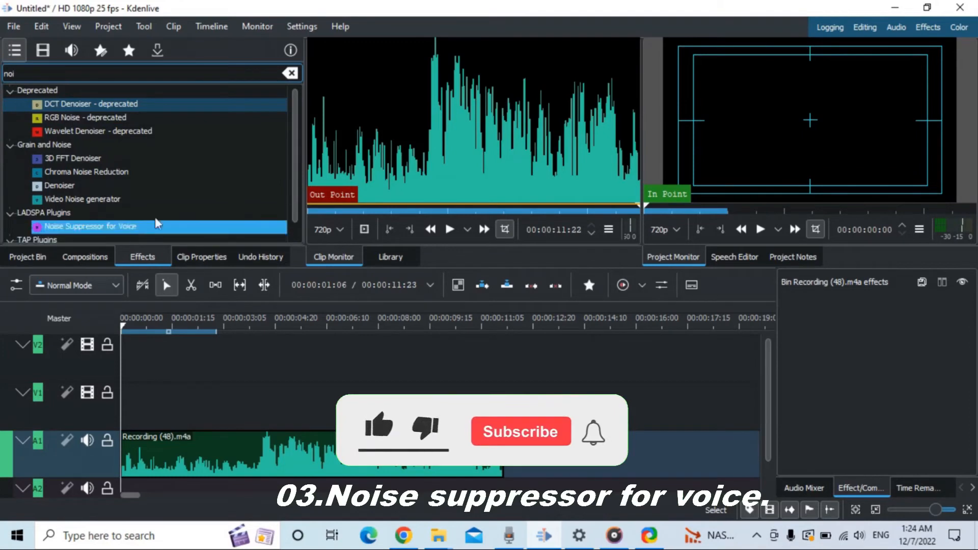
scroll(301, 220, "down", 1)
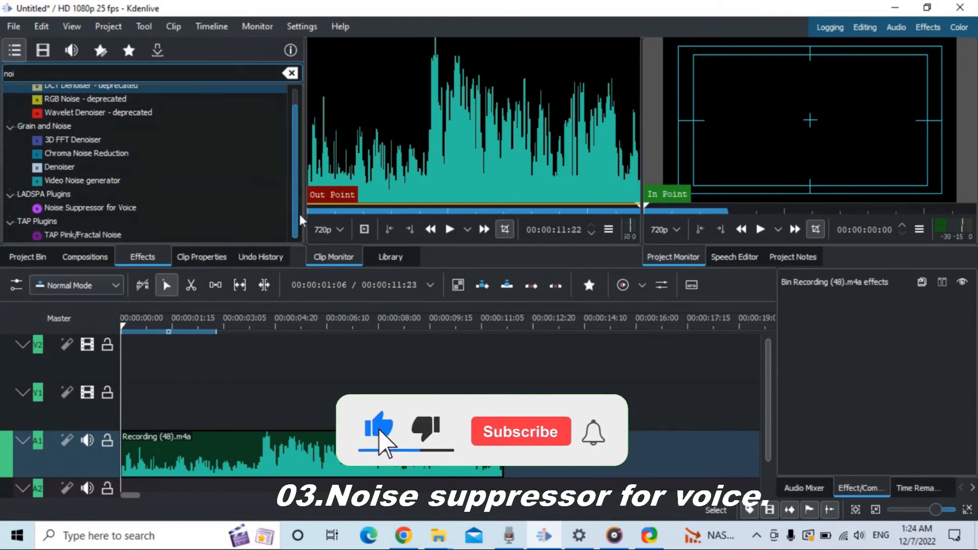
left_click(104, 211)
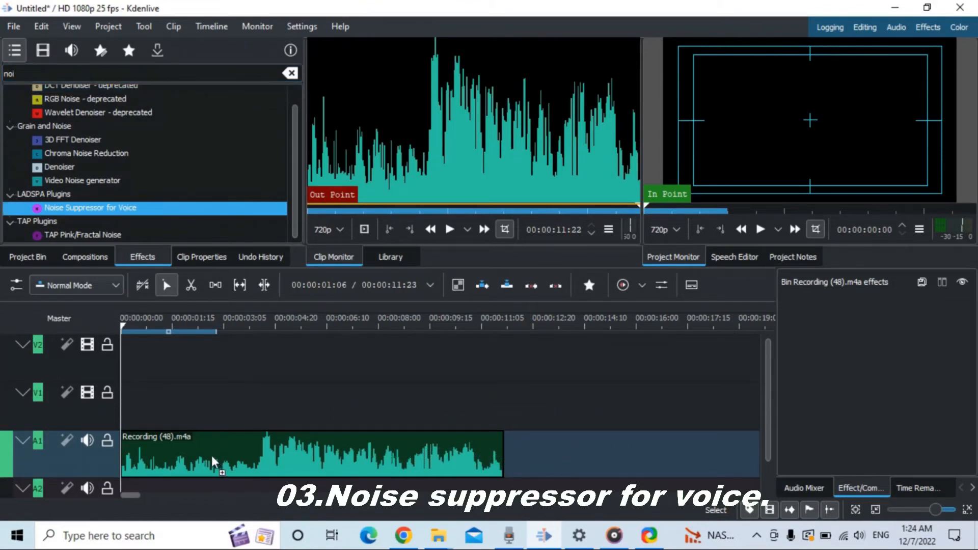
left_click_drag(212, 462, 212, 462)
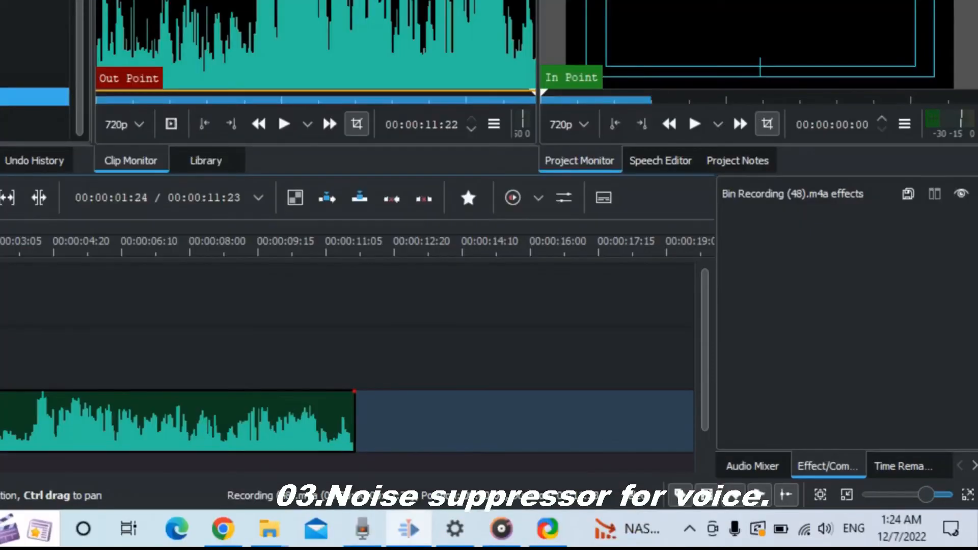
left_click(184, 458)
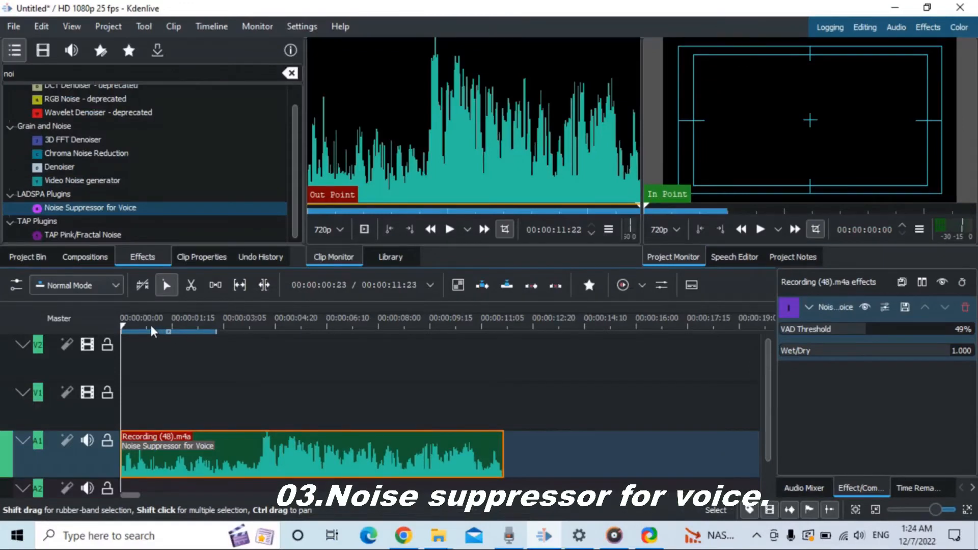
Return the playhead to the timeline start and play the recording to check the noise suppression
left_click_drag(151, 329, 114, 330)
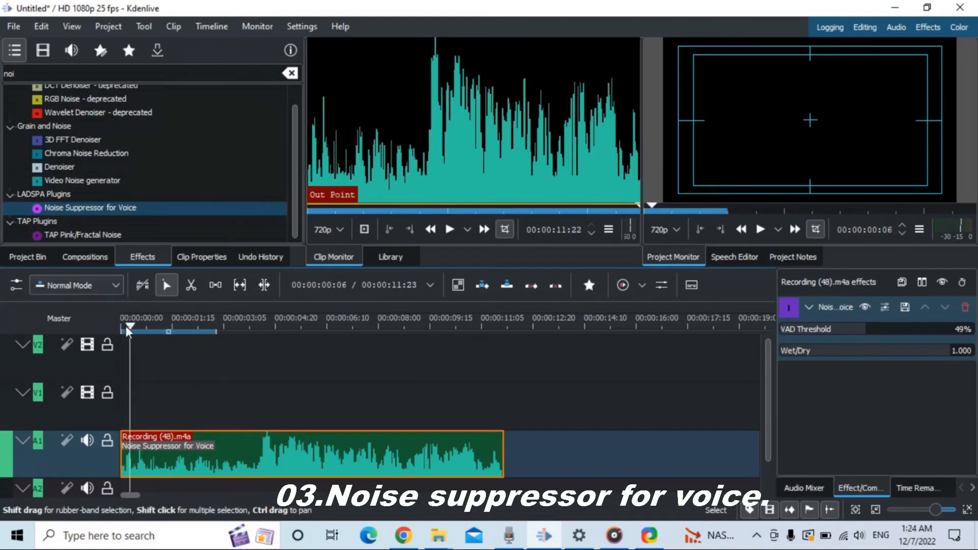
left_click(449, 230)
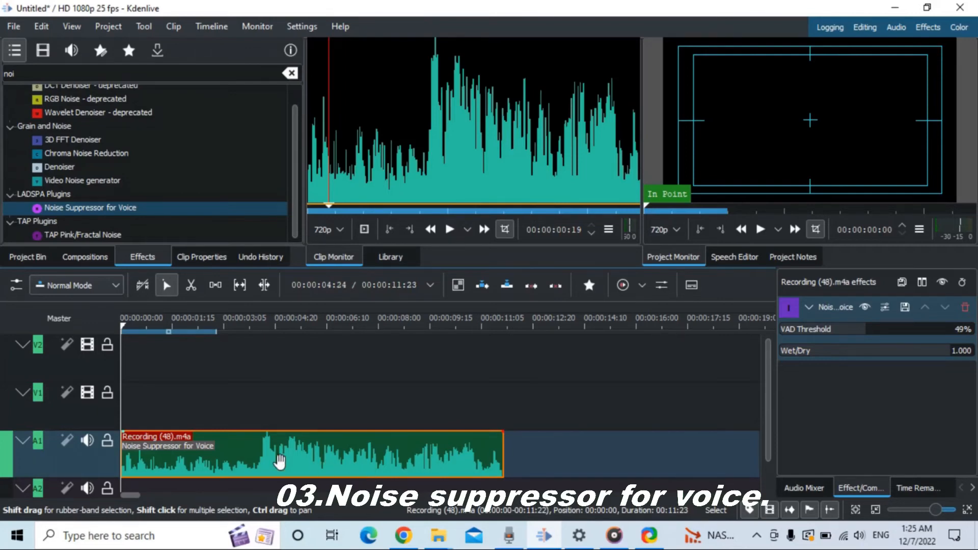
Paste a copy of the noise-suppressed recording on track A1 and move it directly against the end of the first clip
left_click(533, 327)
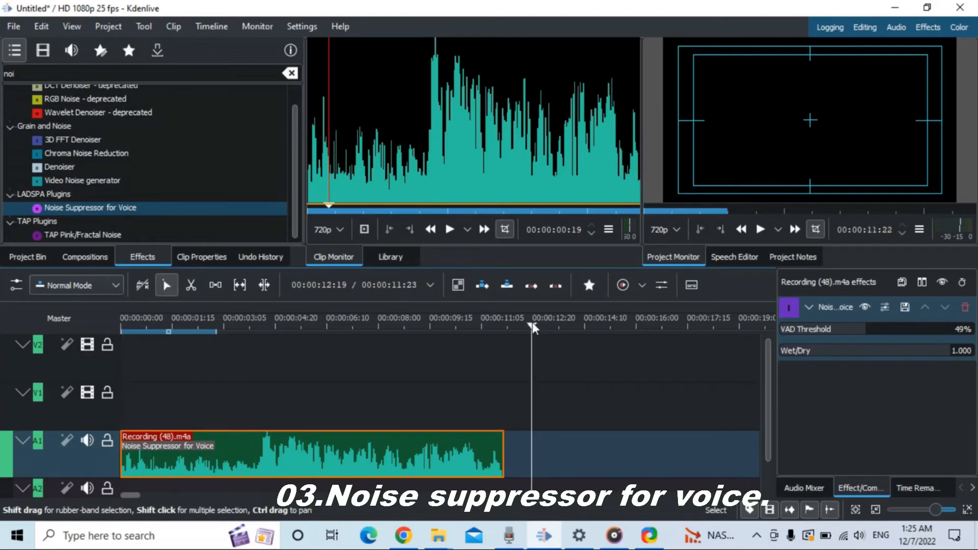
key("ctrl+v")
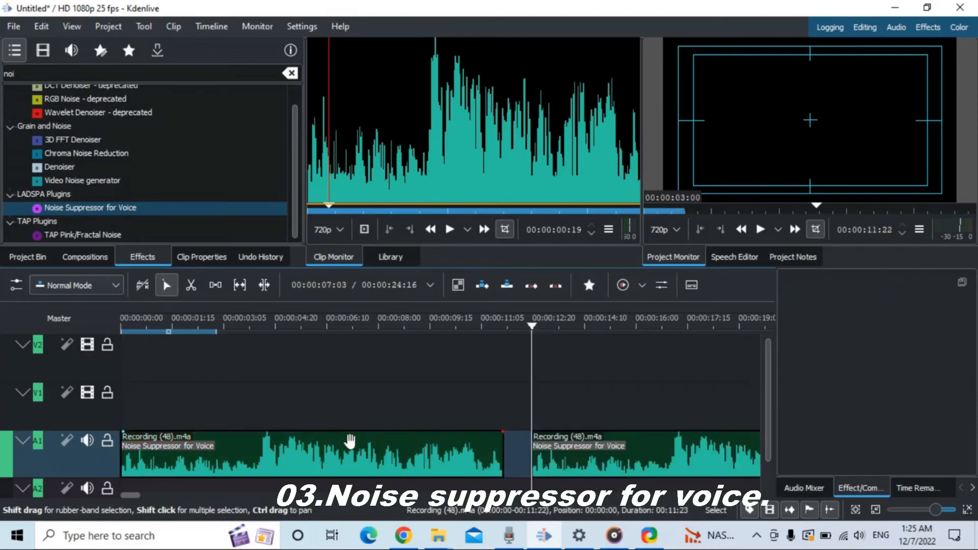
left_click(583, 449)
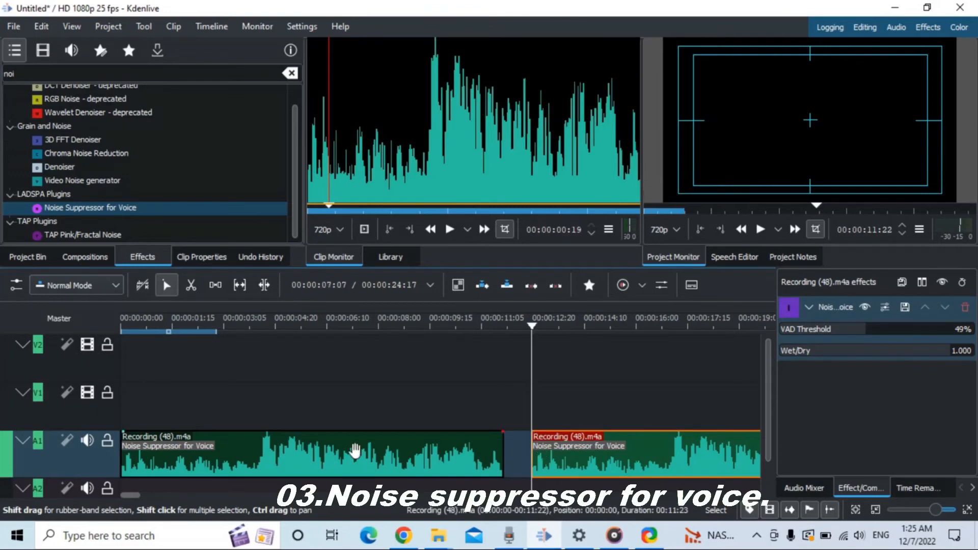
left_click(354, 450)
left_click_drag(541, 449, 411, 454)
Remove the Noise Suppressor for Voice effect from the first Recording (48) clip on track A1
left_click(371, 452)
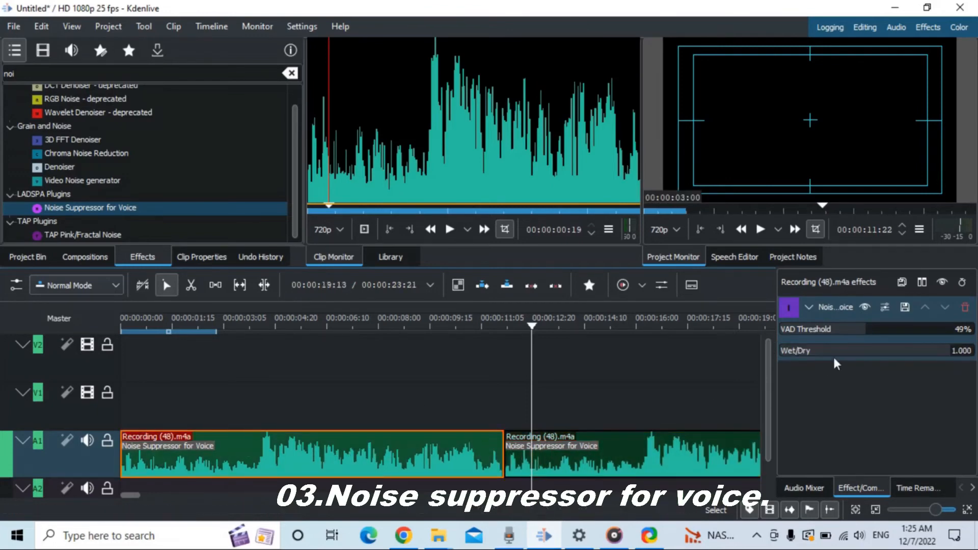
left_click(965, 308)
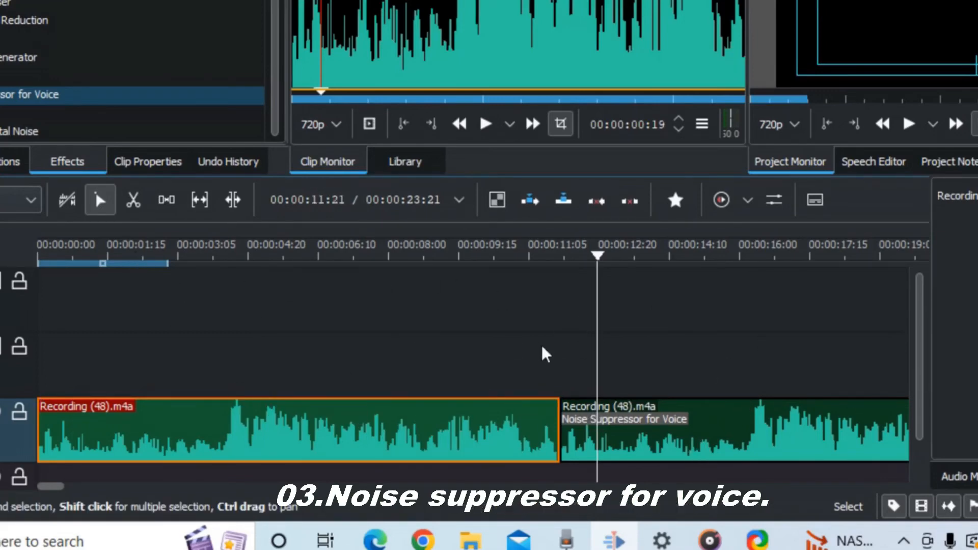
Play both clips from the timeline start to compare the untreated and noise-suppressed recordings, and return the playhead to the start
left_click_drag(188, 257, 1, 263)
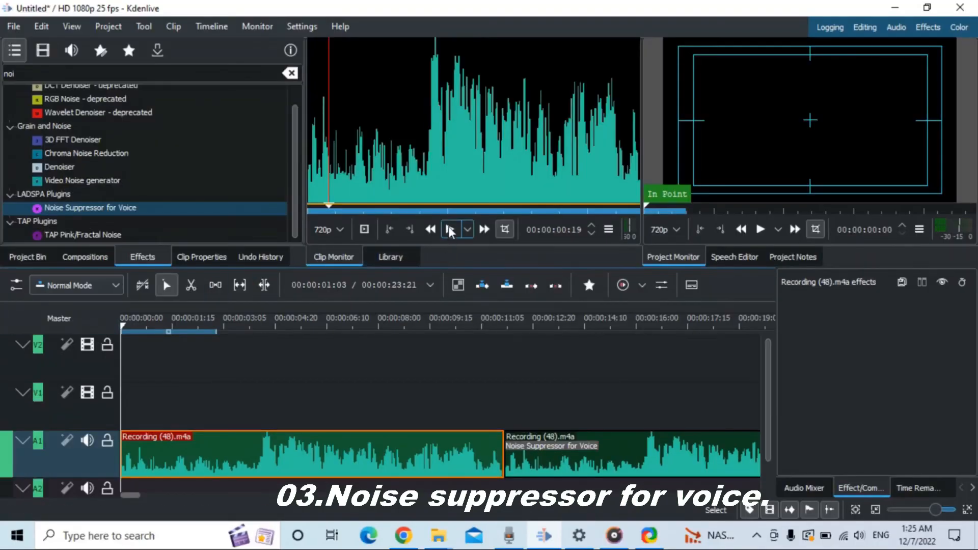
left_click(768, 230)
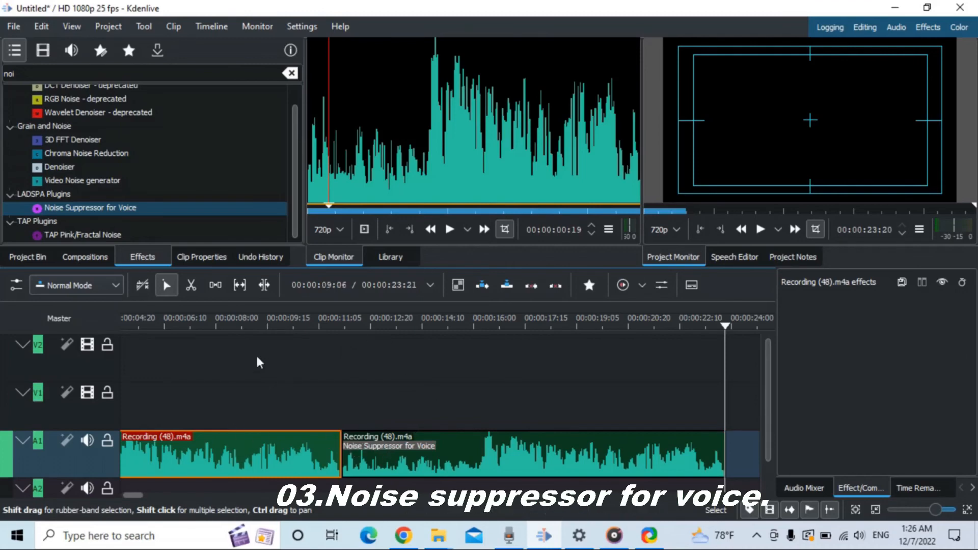
key("Home")
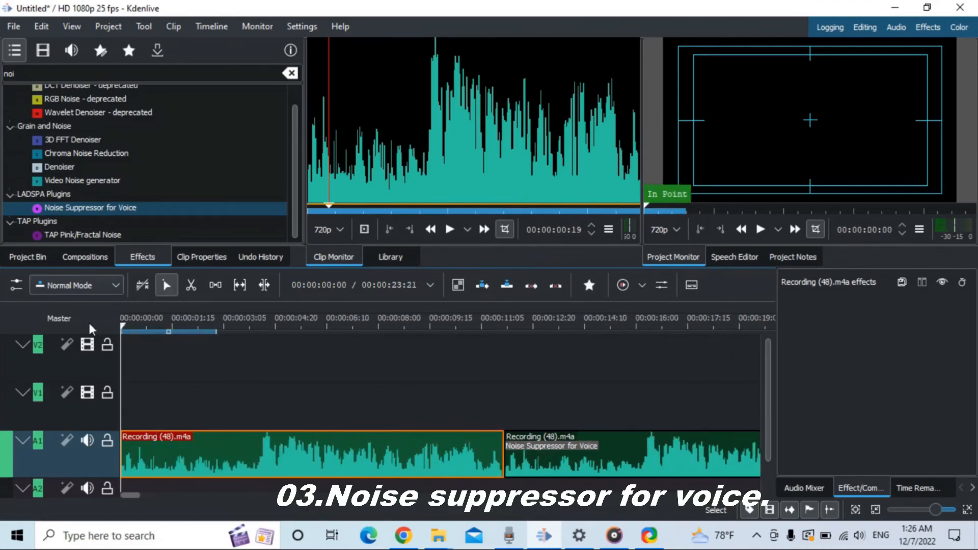